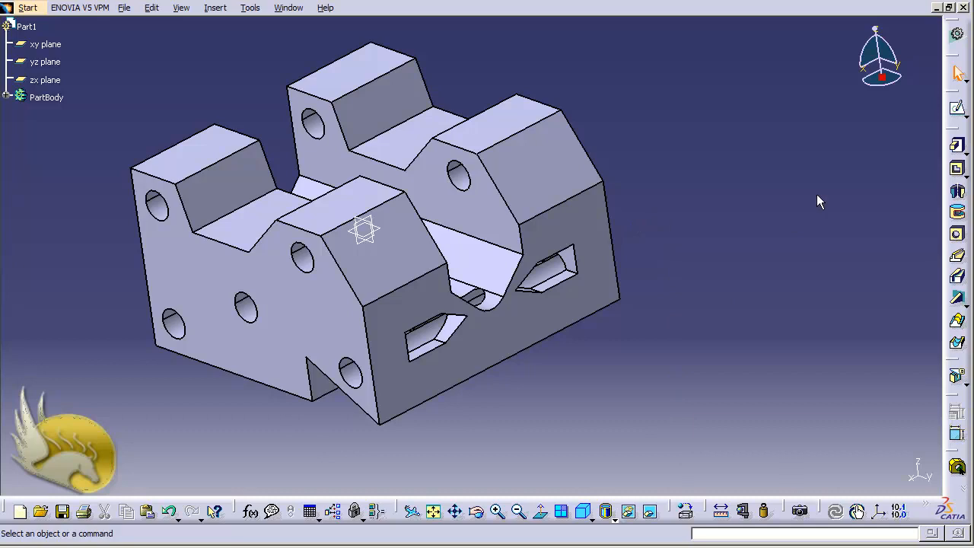
Open the default material catalog with the Apply Material command
right_click(957, 110)
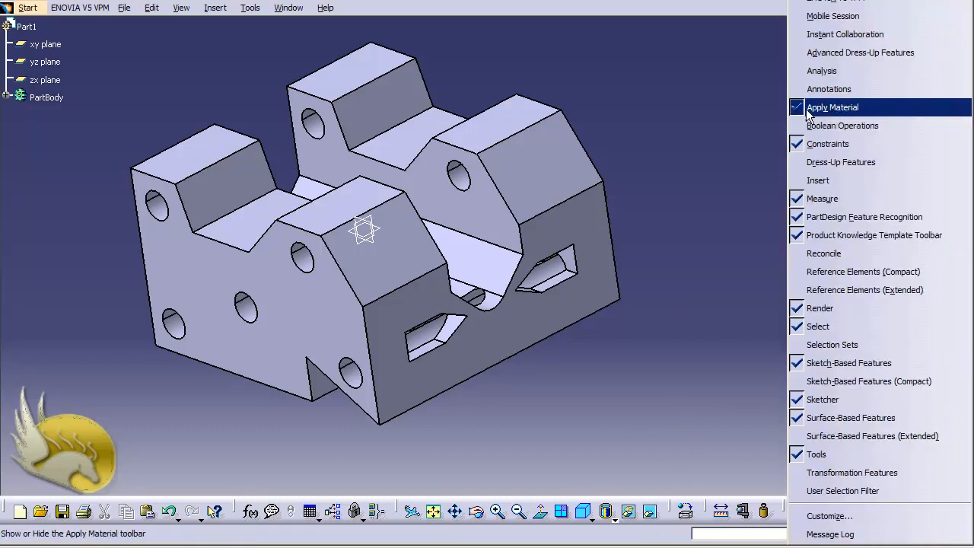
left_click(753, 124)
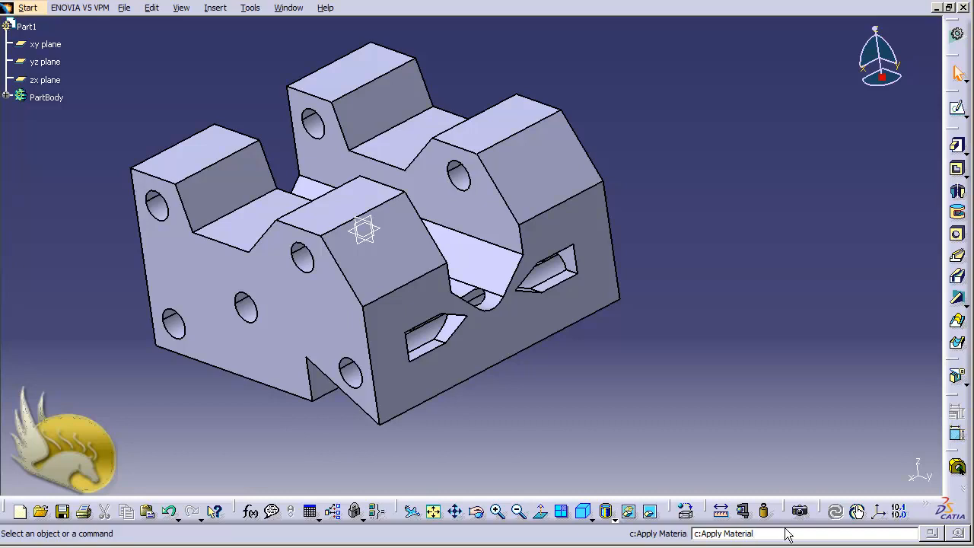
key("Return")
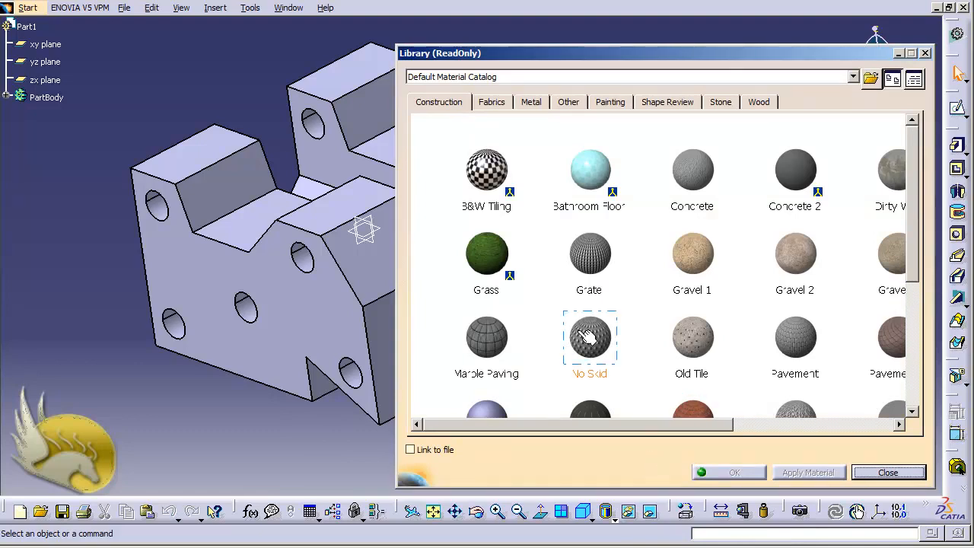
Review the feature and analysis properties of the Alpine Fir wood material in the catalog
left_click(758, 103)
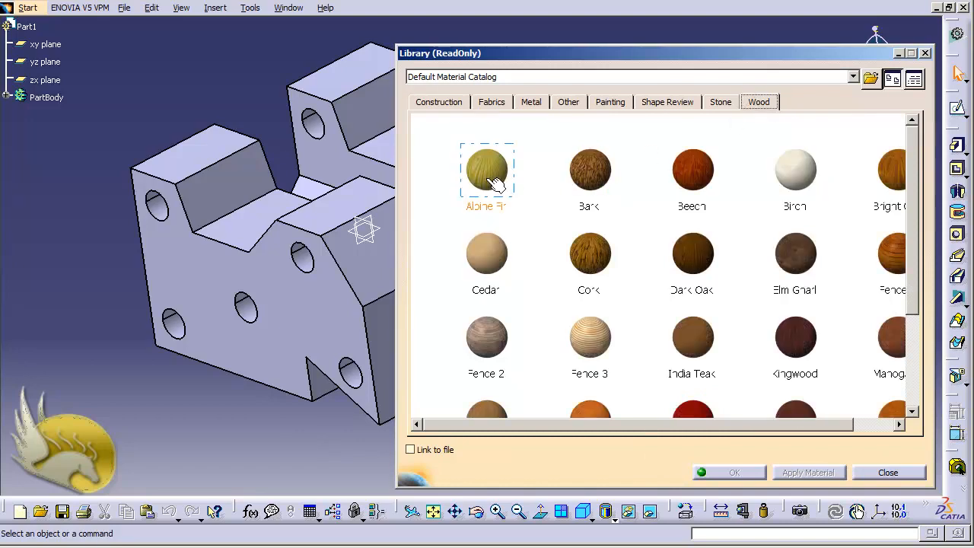
left_click(487, 171)
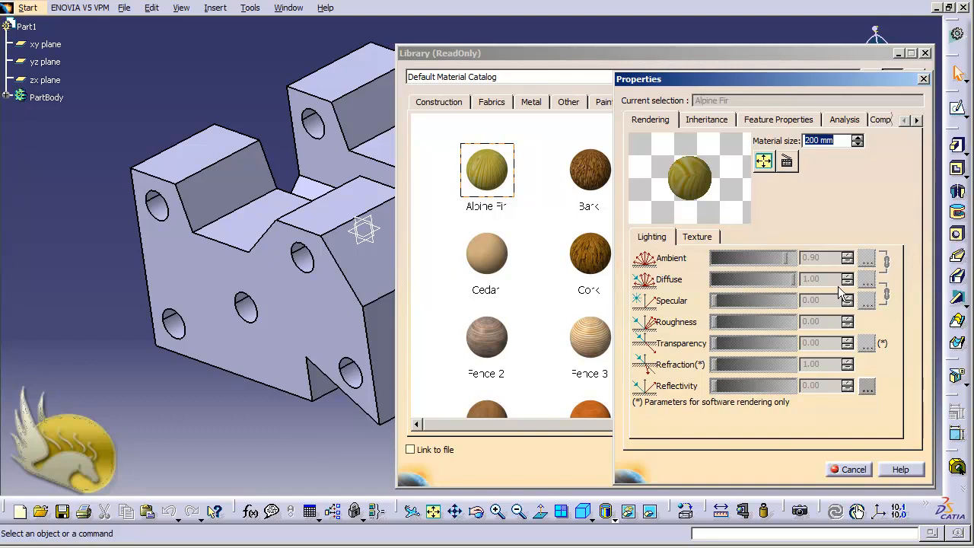
left_click(696, 118)
left_click(761, 122)
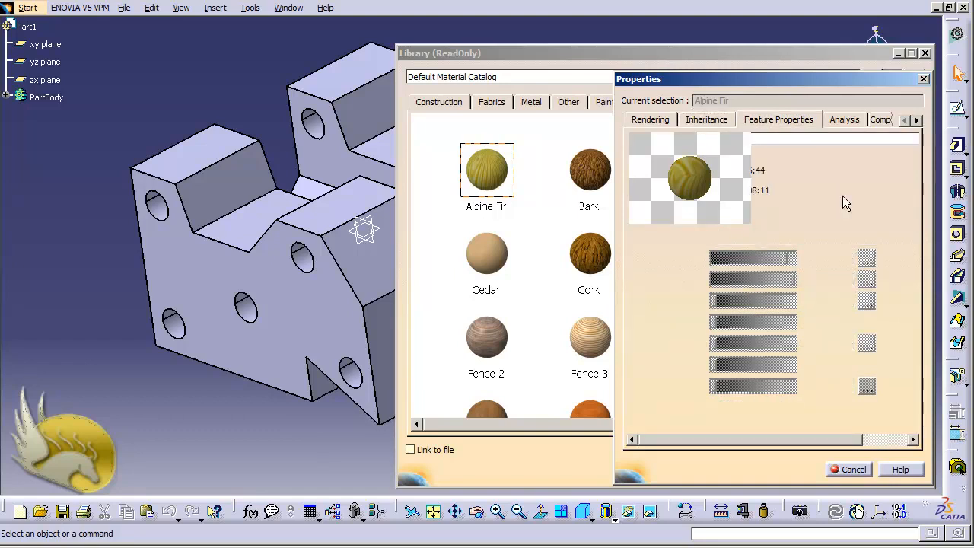
left_click(841, 121)
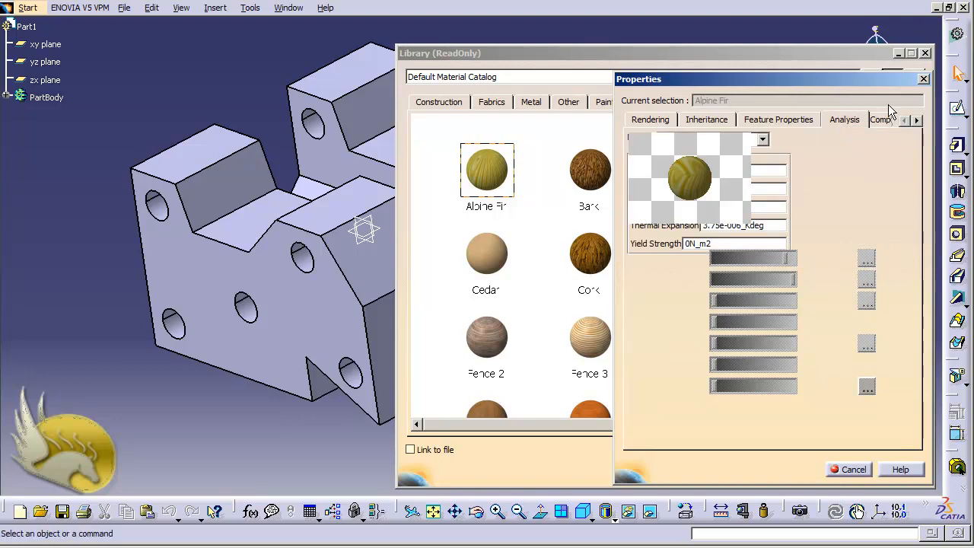
left_click(924, 78)
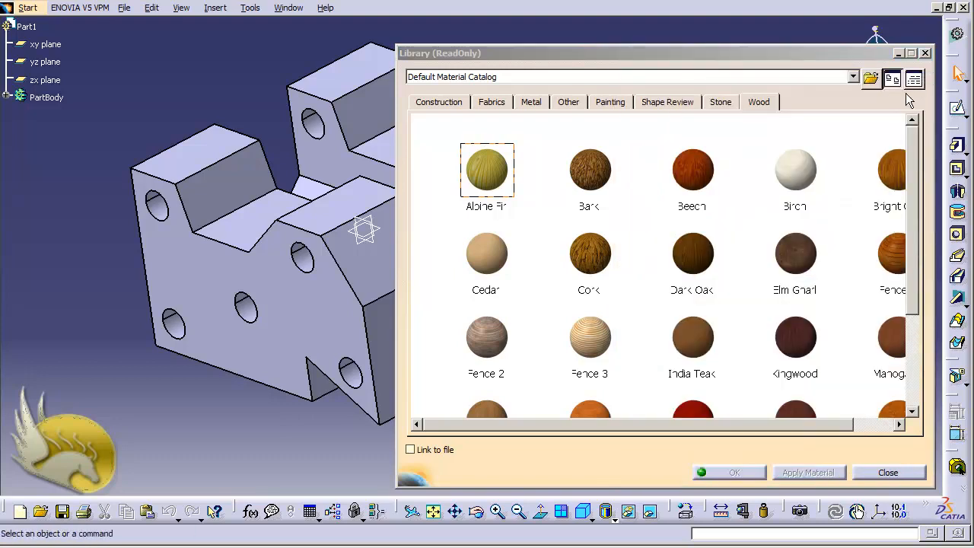
left_click_drag(490, 194, 337, 295)
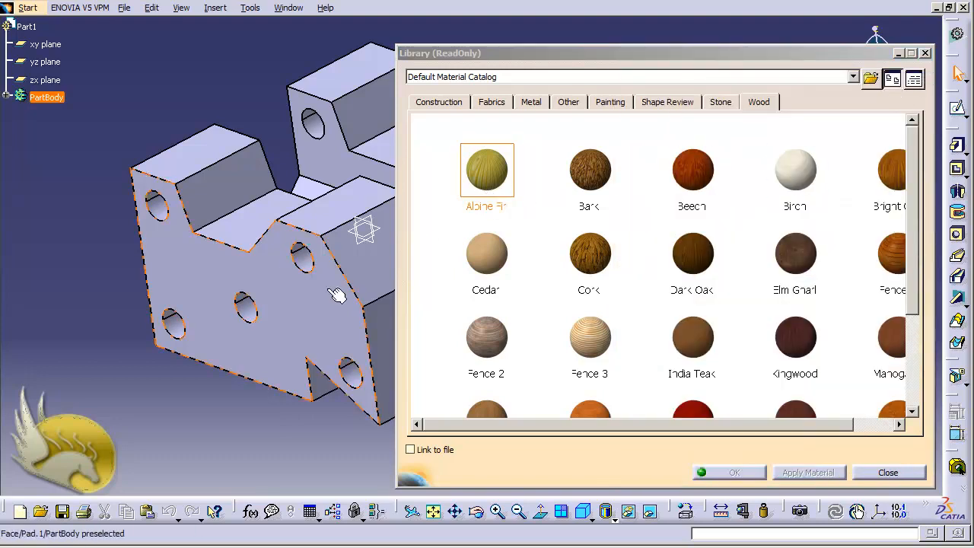
Apply the Steel material from the metal category to PartBody
left_click(531, 108)
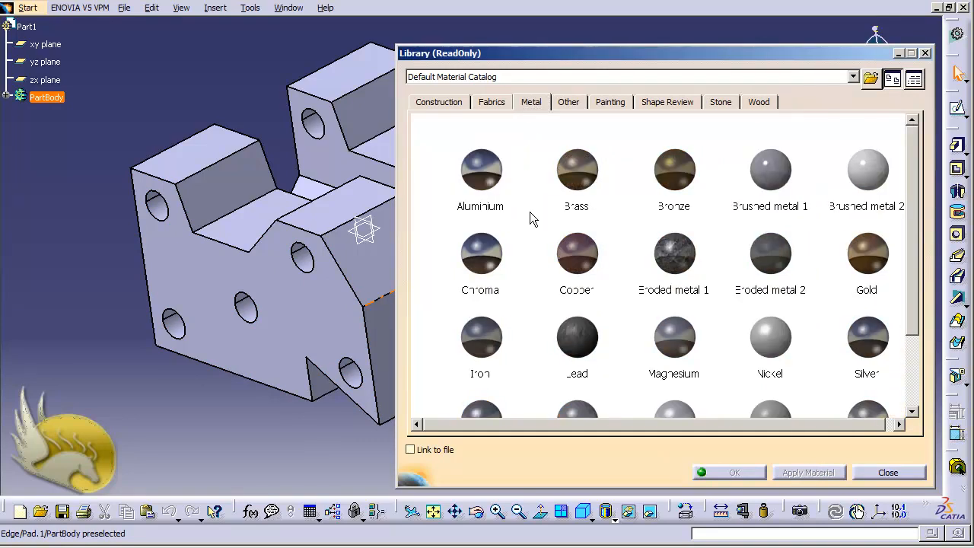
scroll(530, 211, "down", 2)
left_click(495, 370)
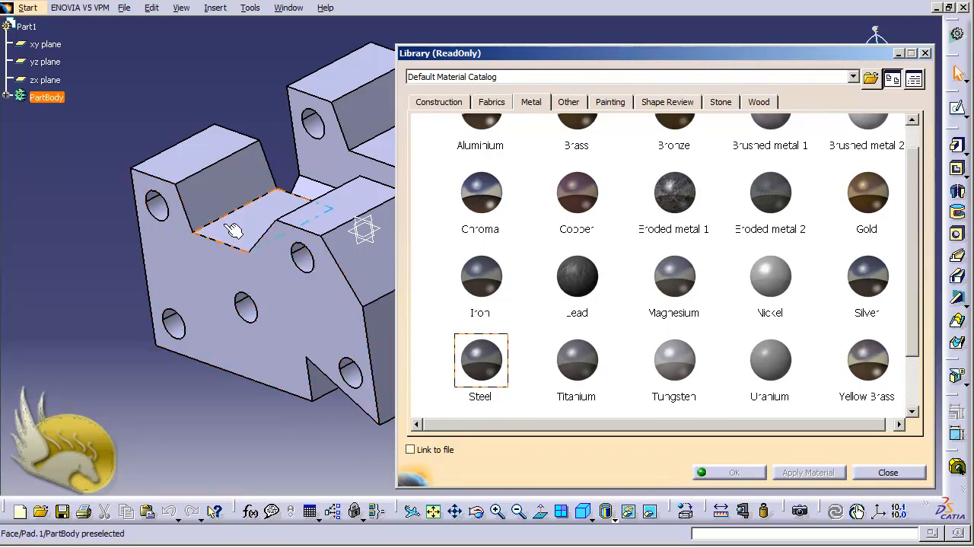
left_click(48, 97)
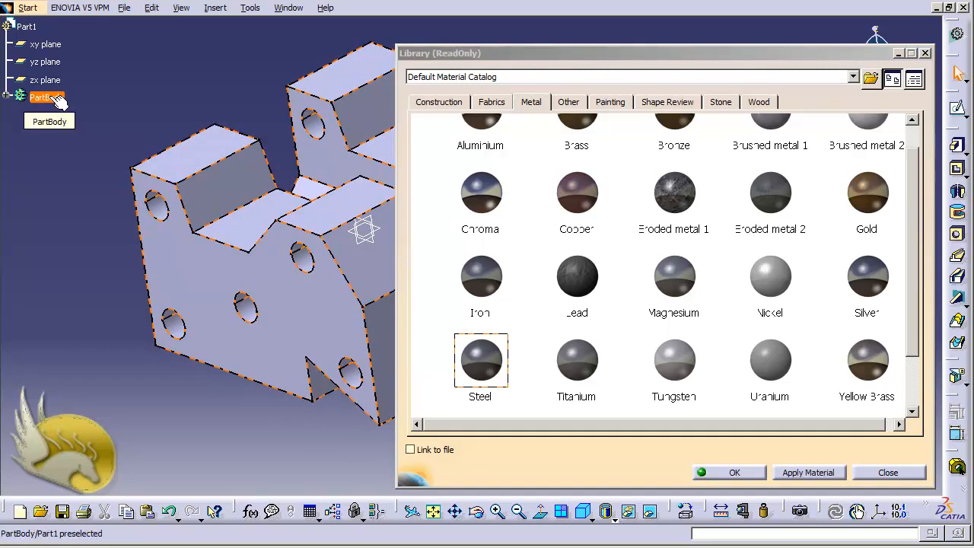
left_click(734, 472)
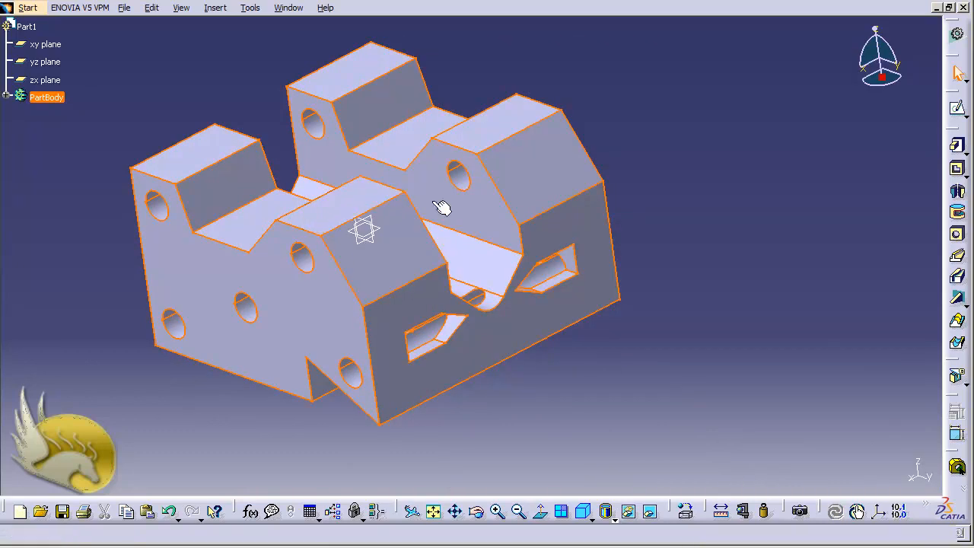
Review the inheritance, feature and analysis properties of the Steel material assigned under PartBody
left_click(6, 96)
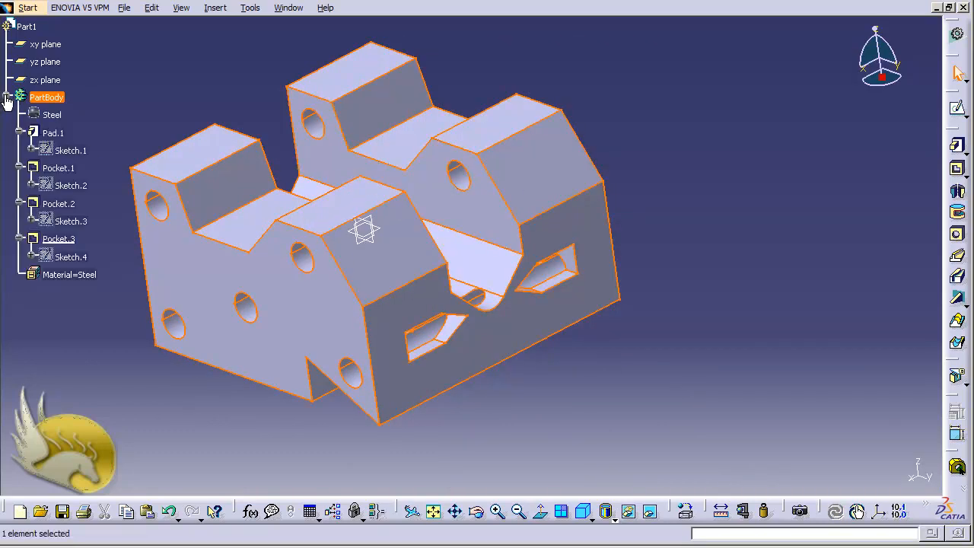
left_click(57, 115)
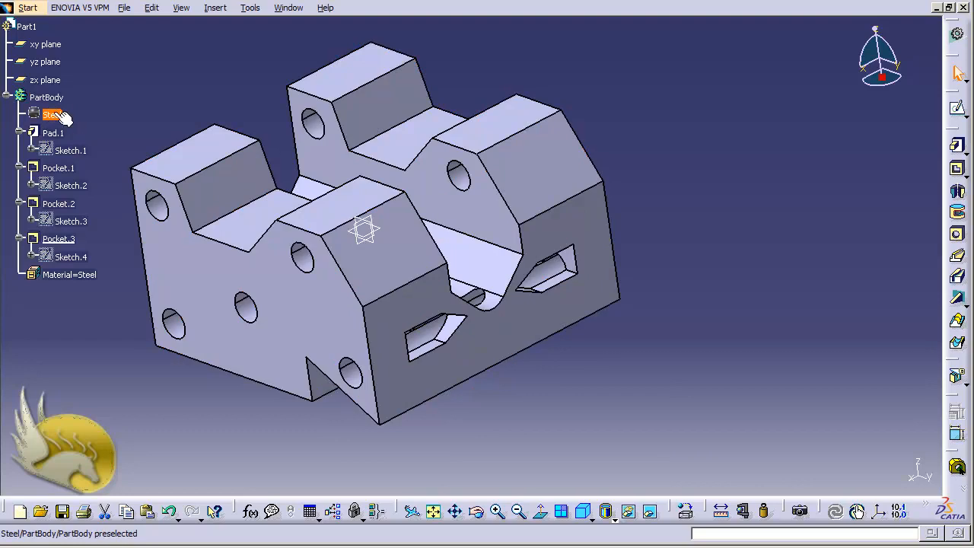
double_click(59, 115)
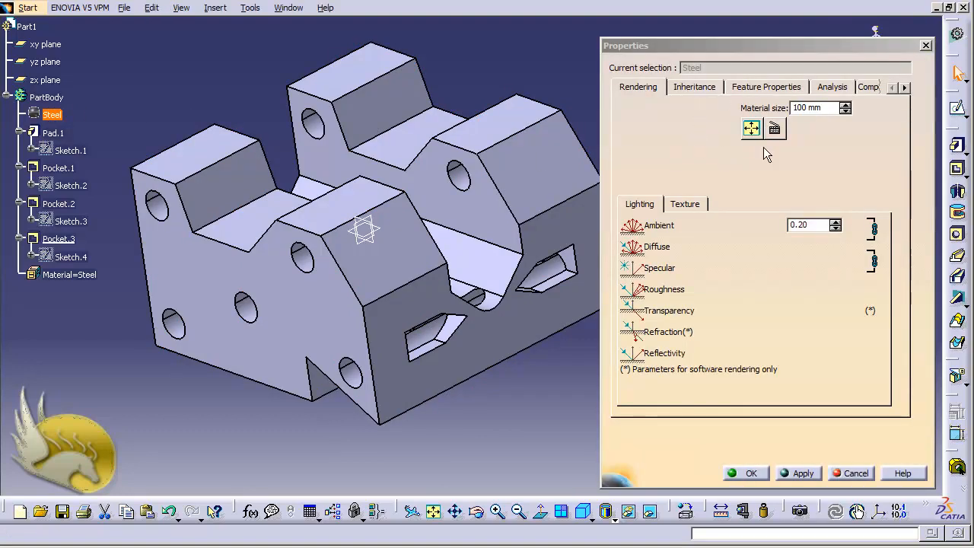
left_click(687, 87)
left_click(761, 90)
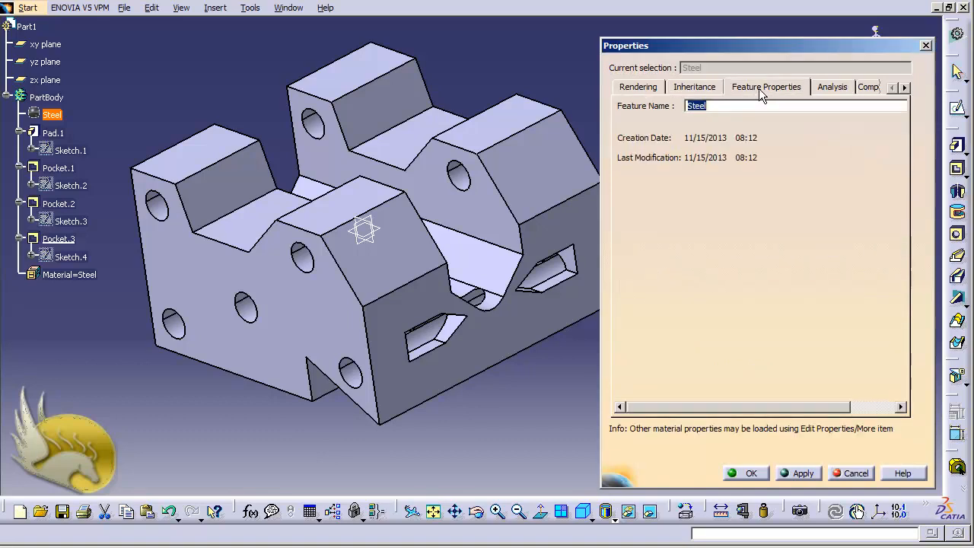
left_click(826, 88)
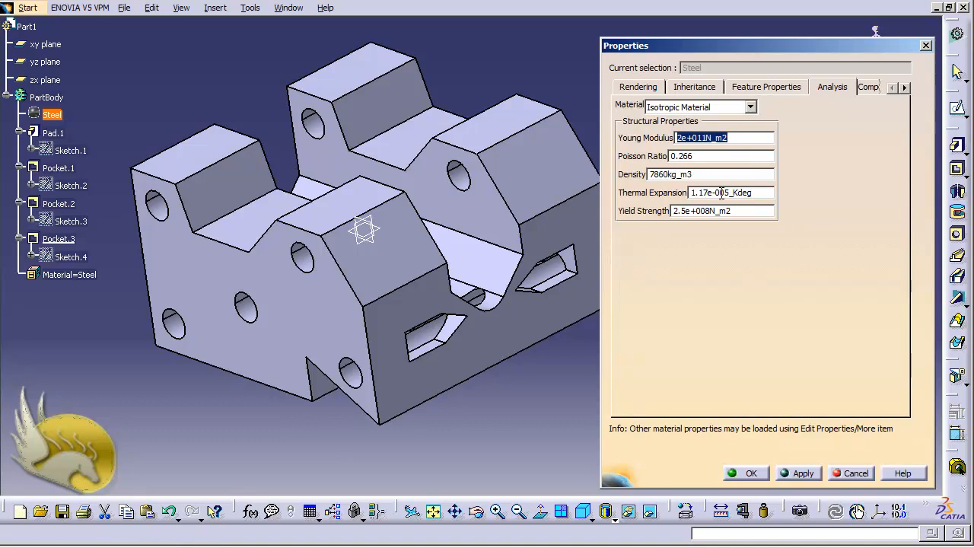
left_click(744, 473)
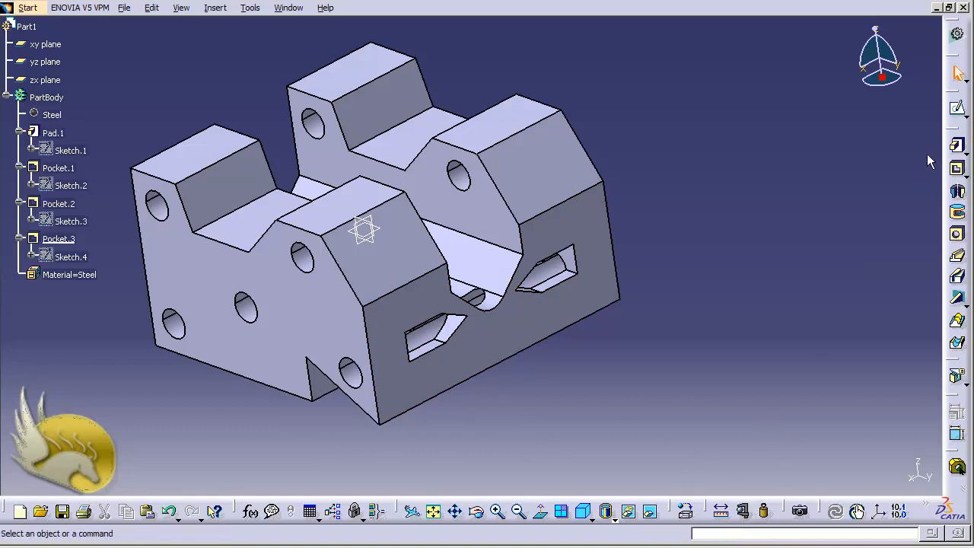
Measure the distance between the two outer vertical edges of the slotted front face with Measure Between
right_click(950, 139)
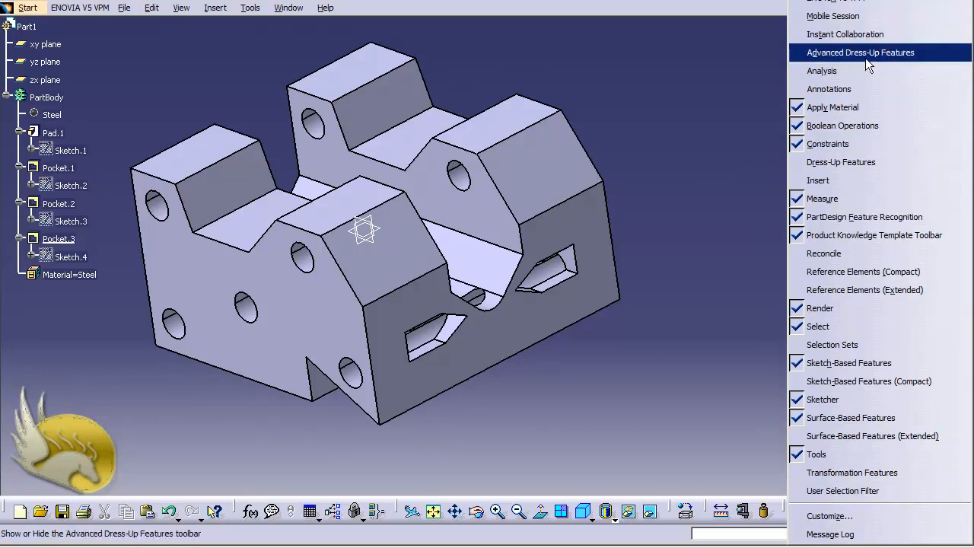
left_click(719, 167)
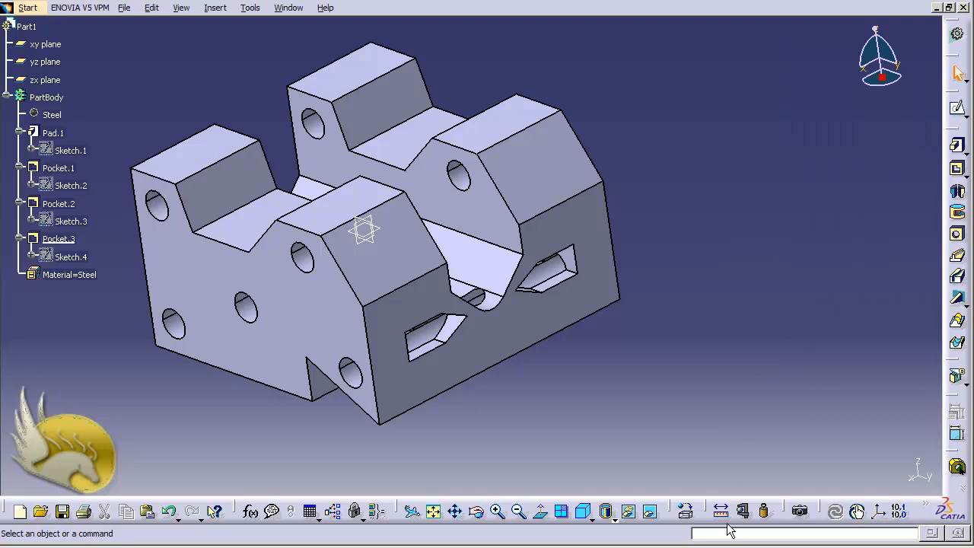
left_click(721, 512)
left_click(722, 514)
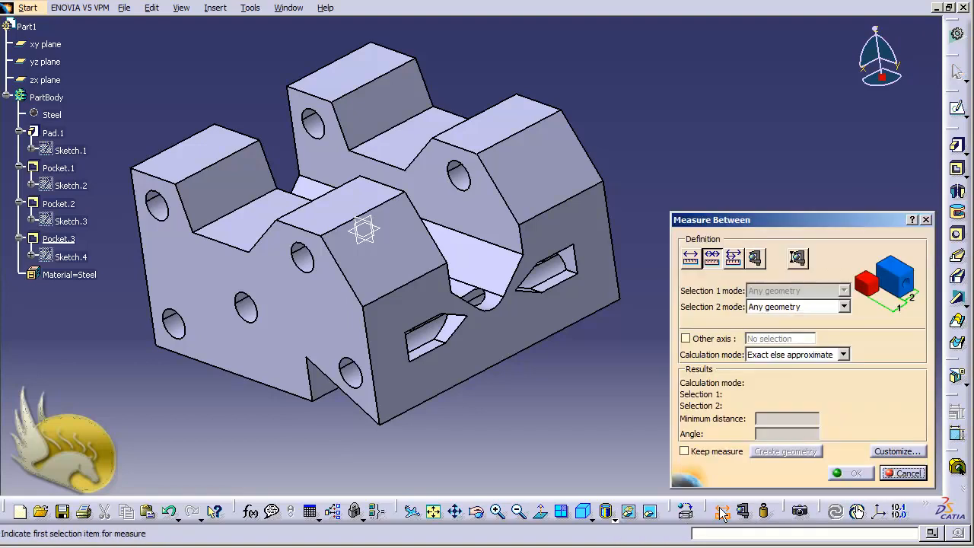
left_click(691, 260)
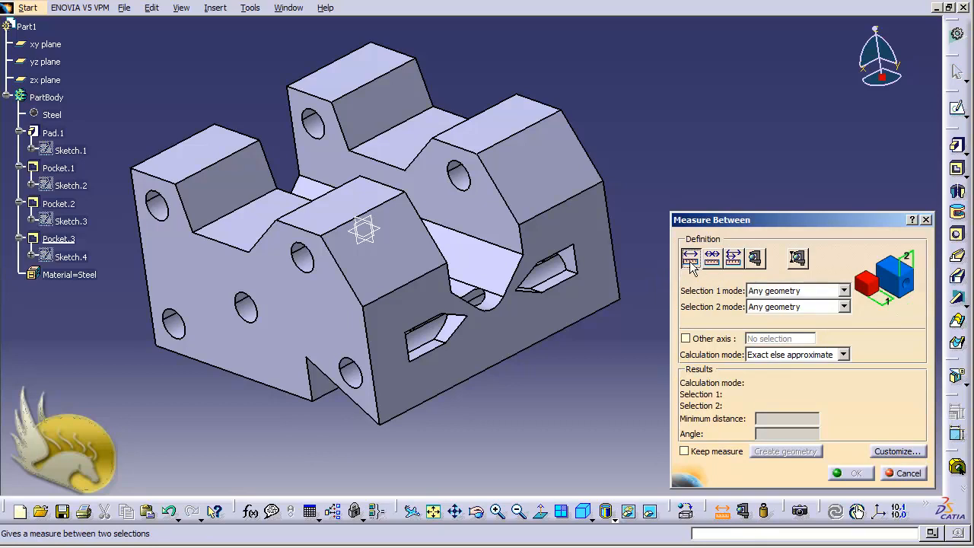
left_click(614, 247)
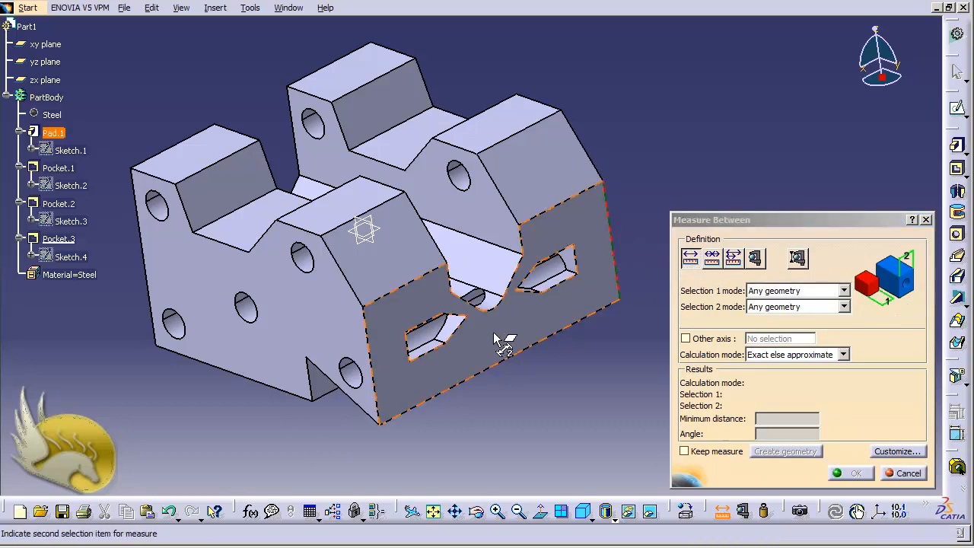
left_click(369, 364)
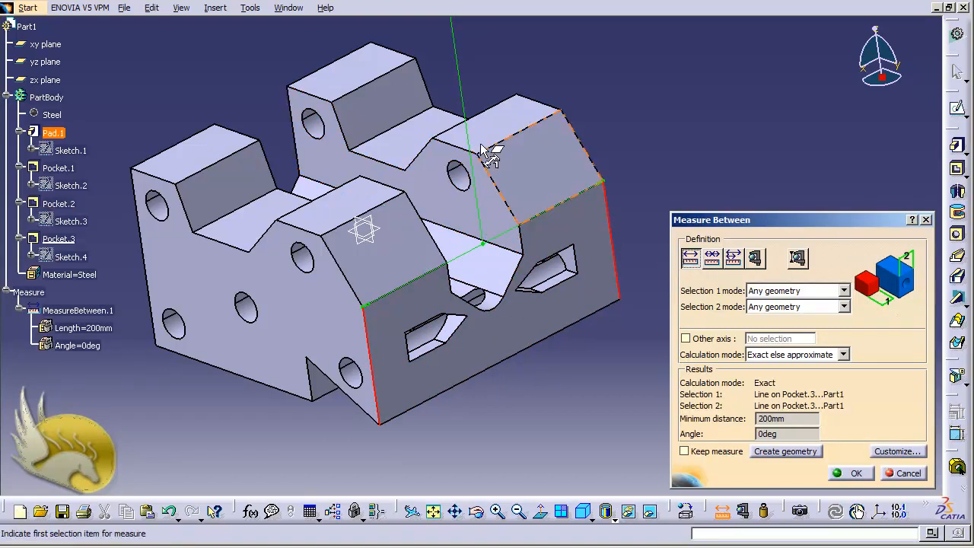
middle_click_drag(551, 406, 552, 409)
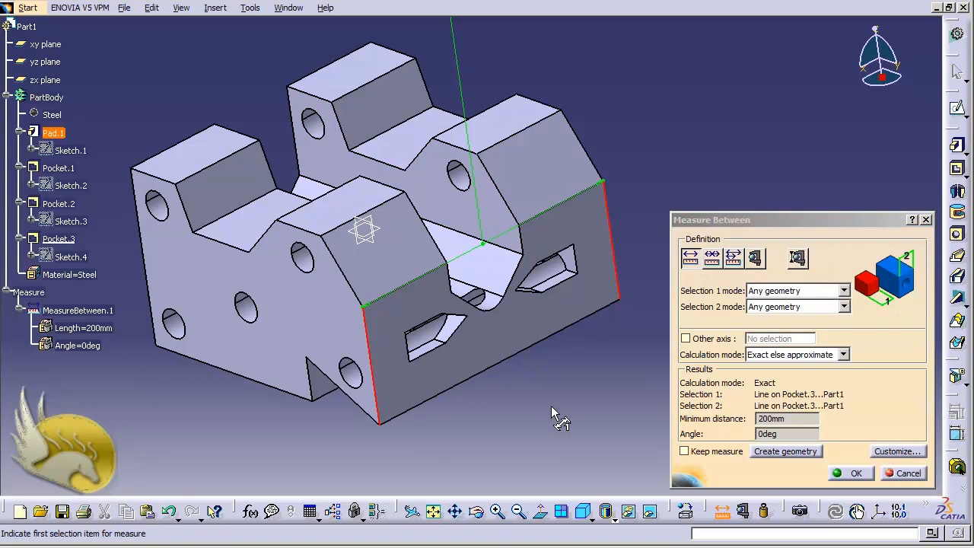
Measure the distance between the axes of the two upper holes in the side face
scroll(552, 405, "up", 2)
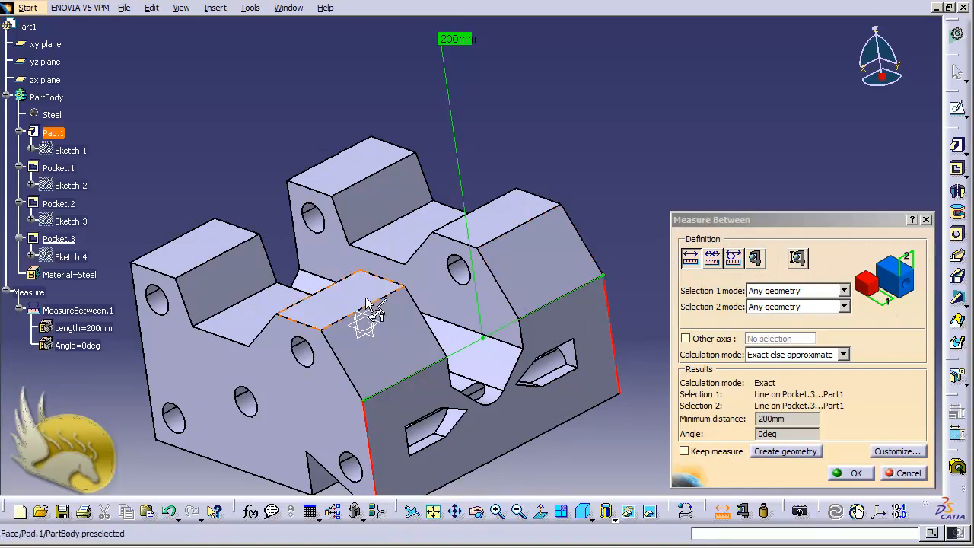
left_click(304, 354)
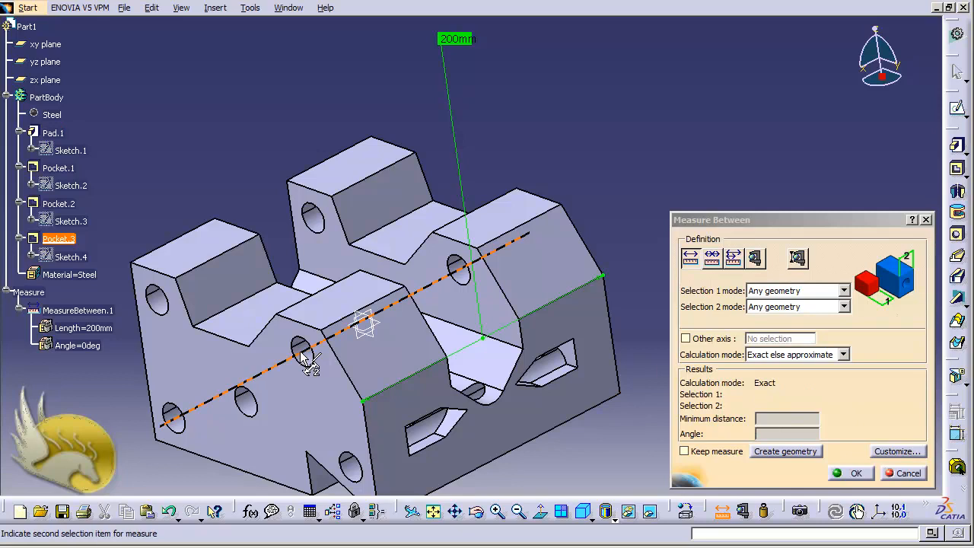
left_click(156, 305)
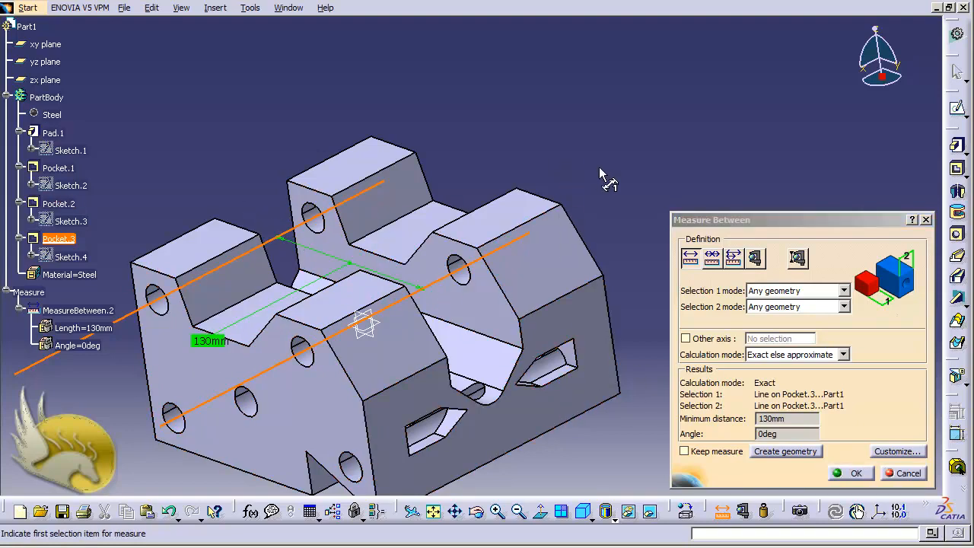
Measure in chain mode from the upper rear hole's axis across the successive slanted edges of the two sloped faces
left_click(711, 259)
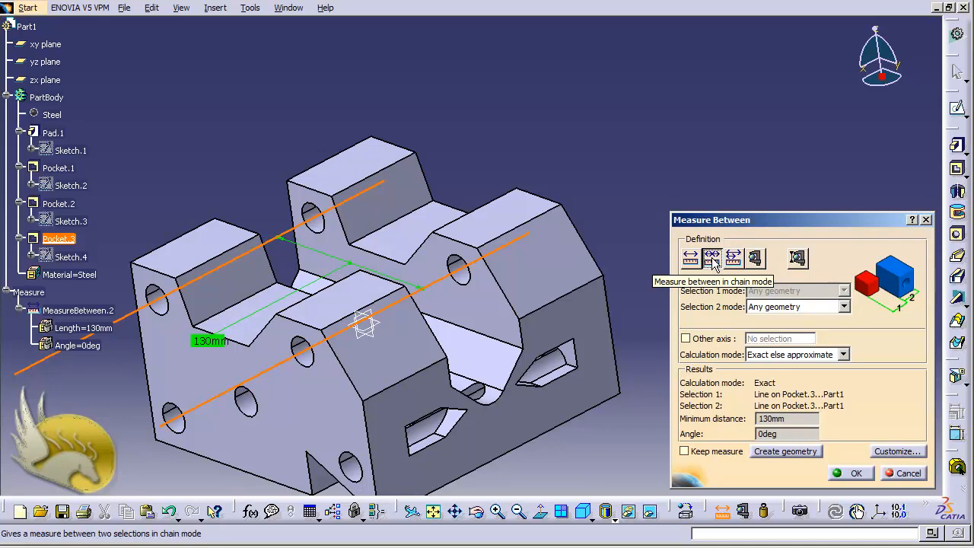
left_click(597, 259)
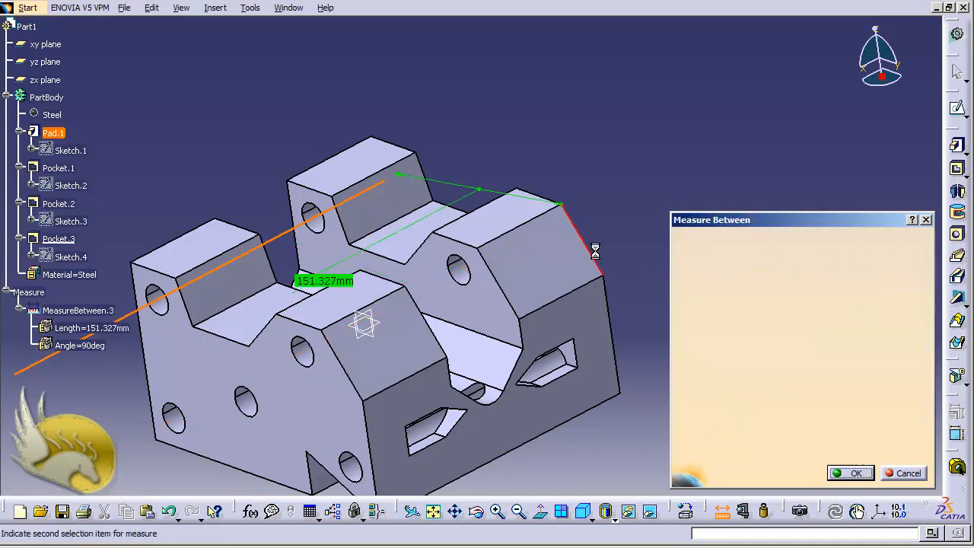
left_click(503, 295)
left_click(436, 341)
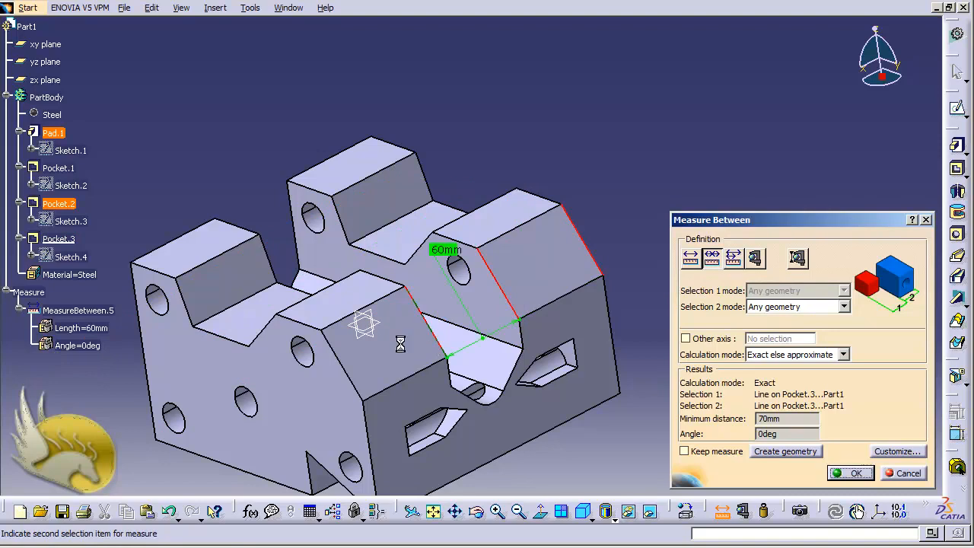
left_click(346, 375)
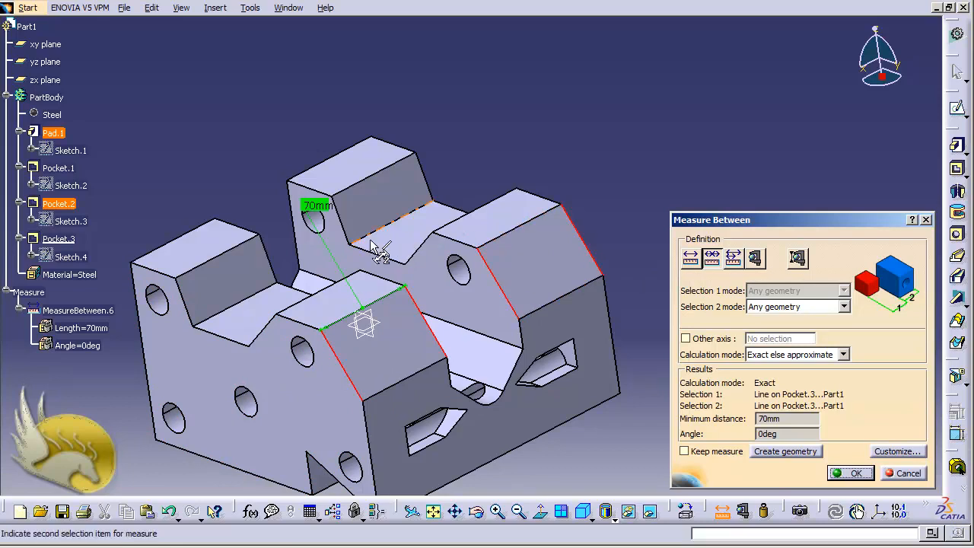
left_click(97, 394)
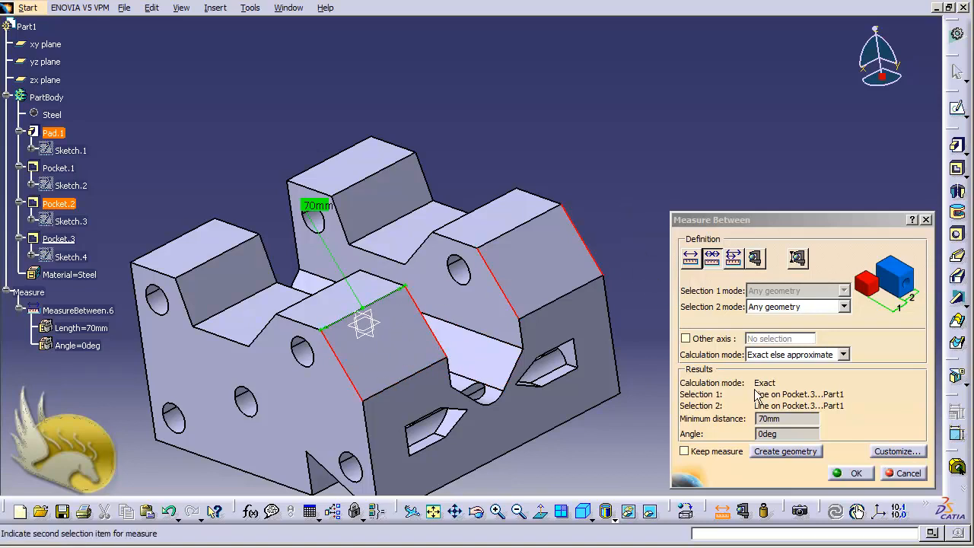
Close the chain measurement and measure in fan mode from the far block's outermost flat-top edge to the parallel top edges of both front blocks
left_click(856, 474)
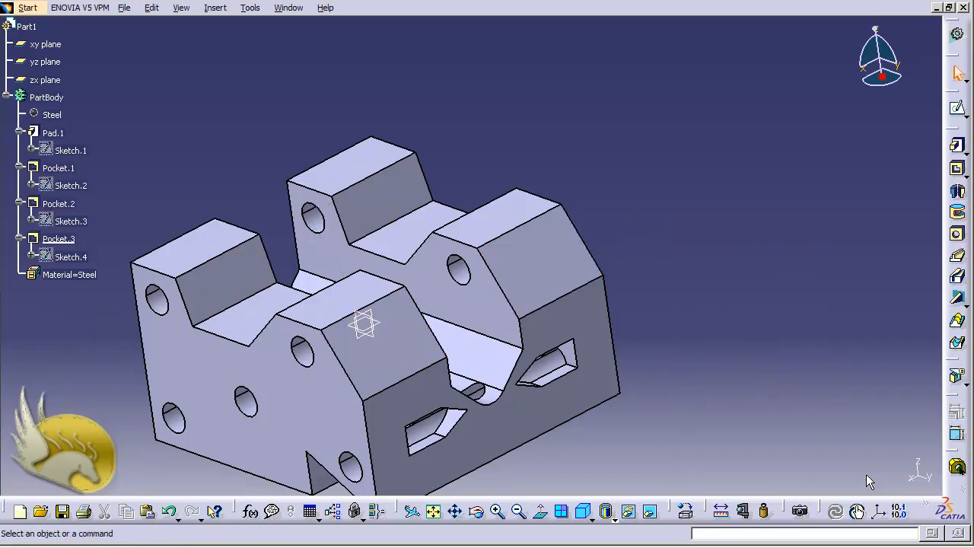
left_click(720, 515)
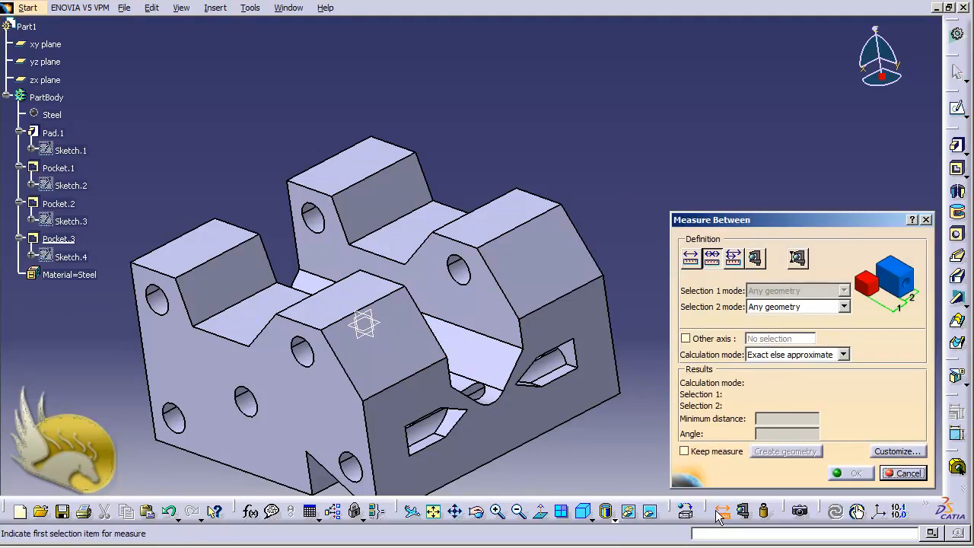
left_click(733, 259)
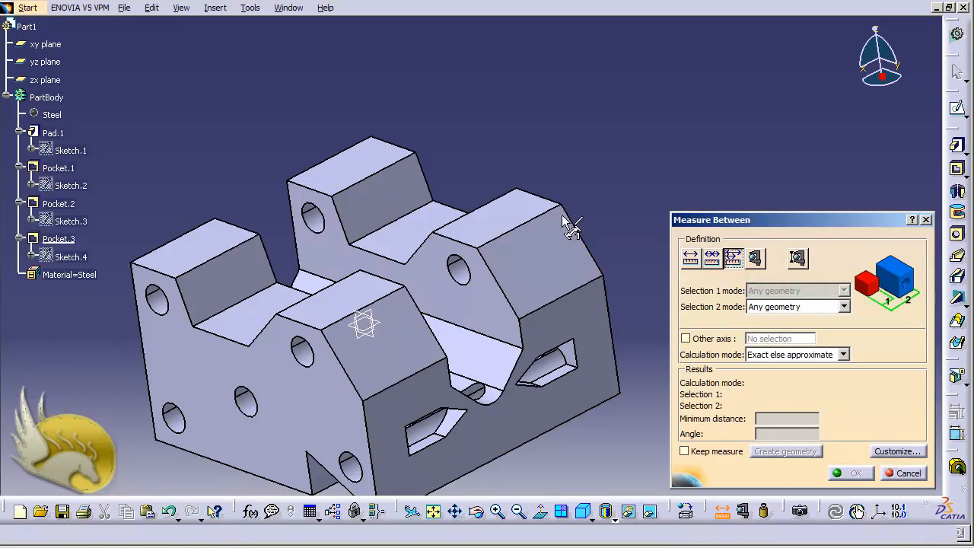
left_click(541, 204)
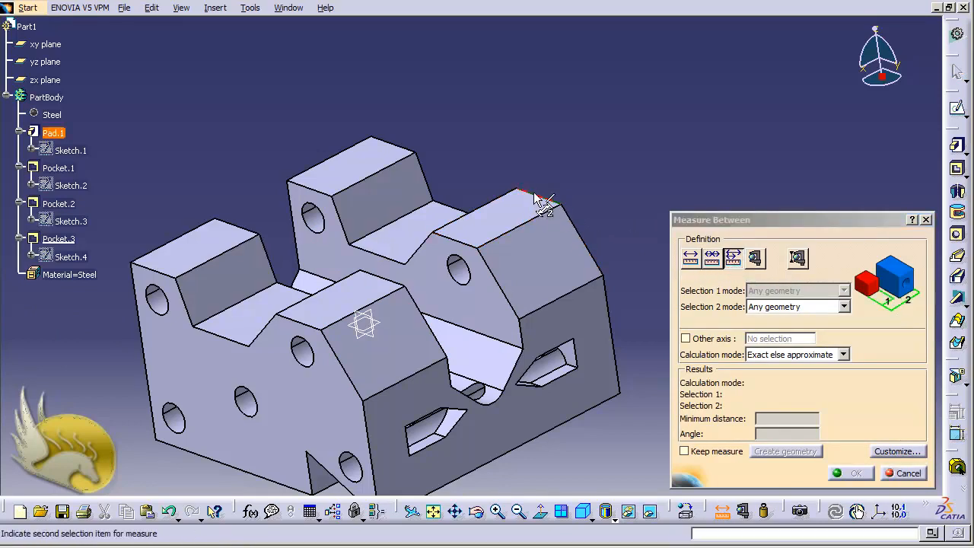
left_click(457, 242)
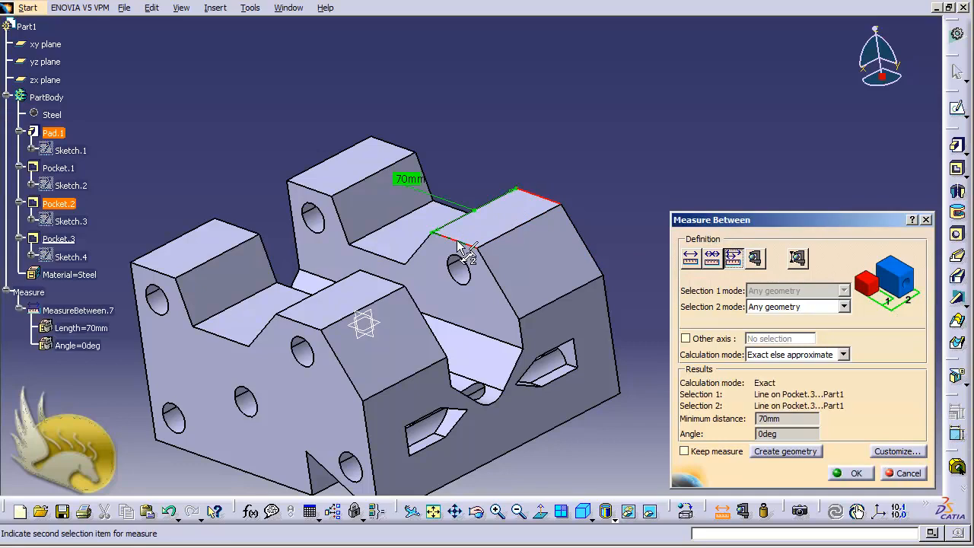
left_click(381, 275)
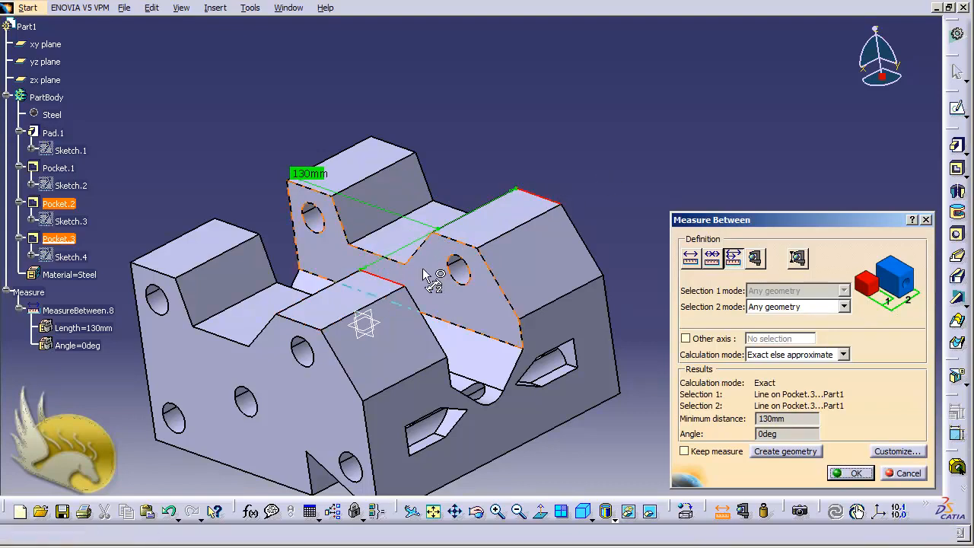
left_click(300, 327)
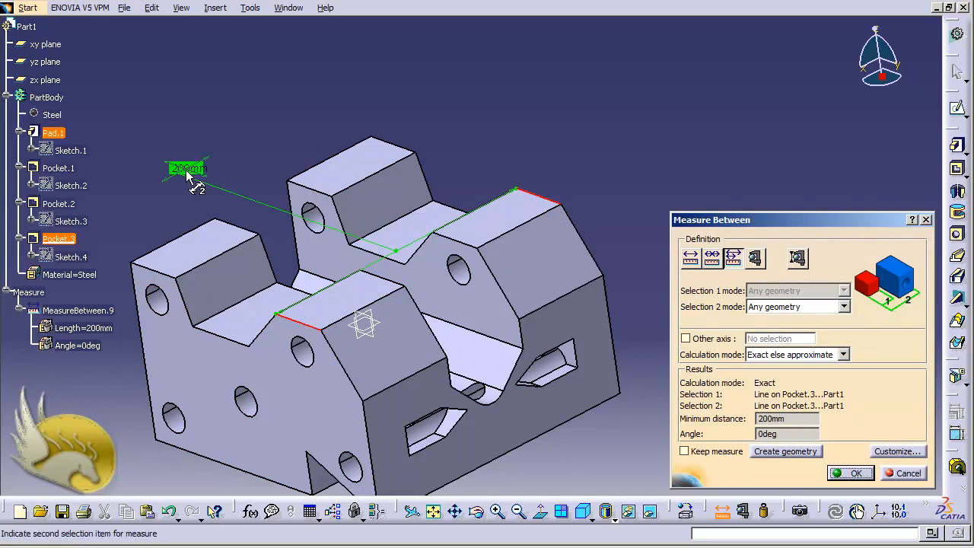
left_click(383, 278)
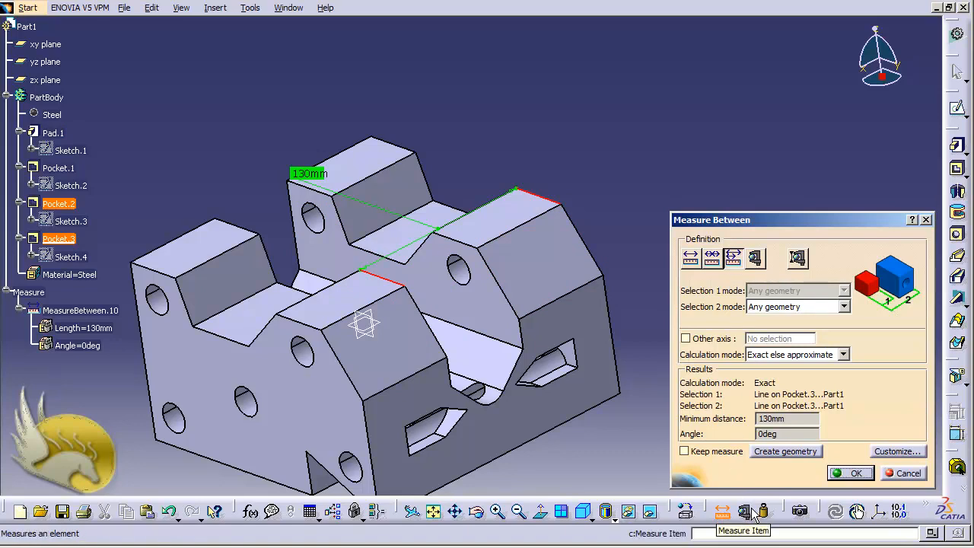
left_click(906, 473)
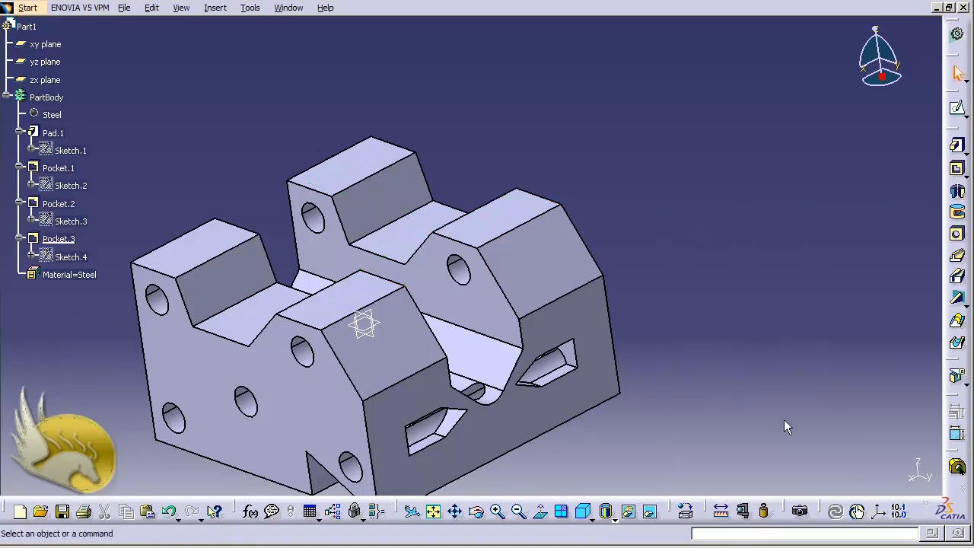
Measure the part's thickness at the far block's sloped face with Measure Item in Thickness mode
left_click(746, 512)
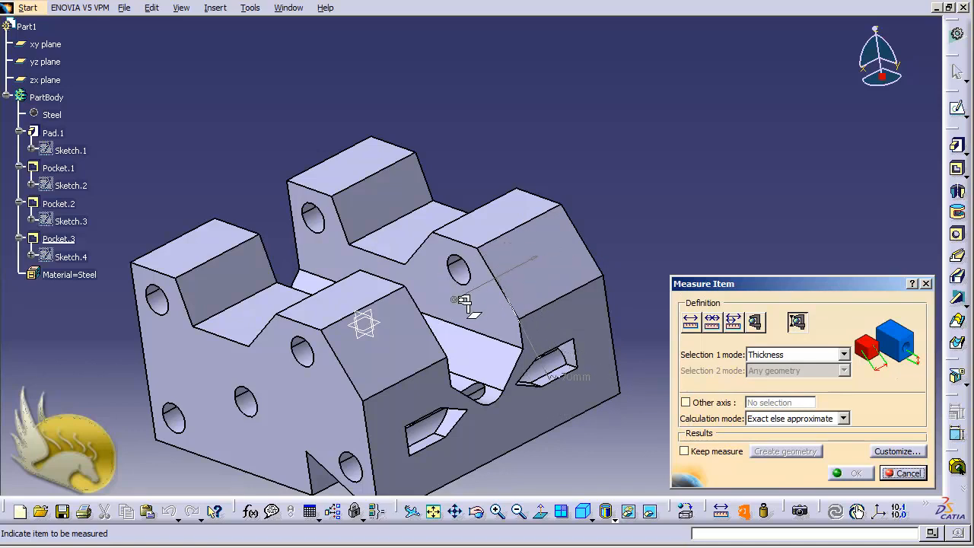
left_click(541, 246)
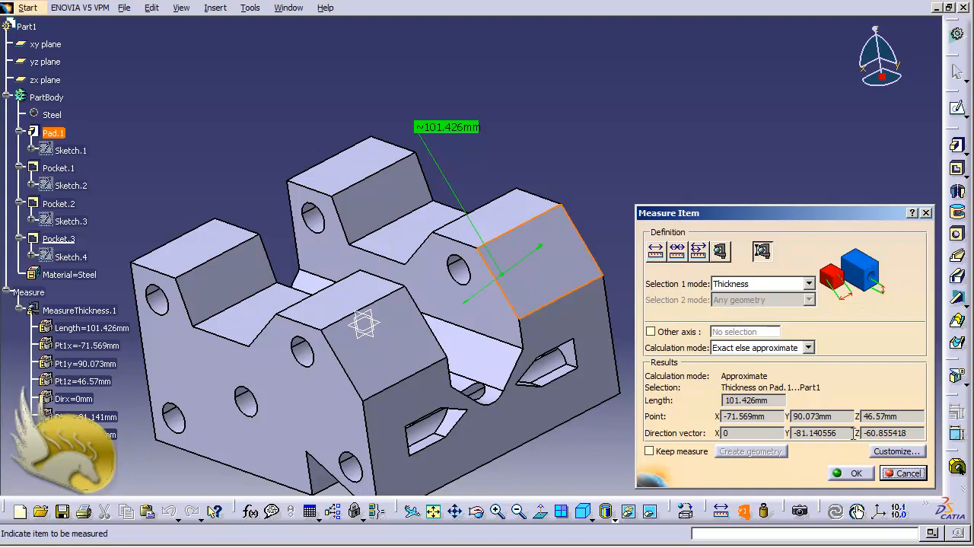
left_click(903, 474)
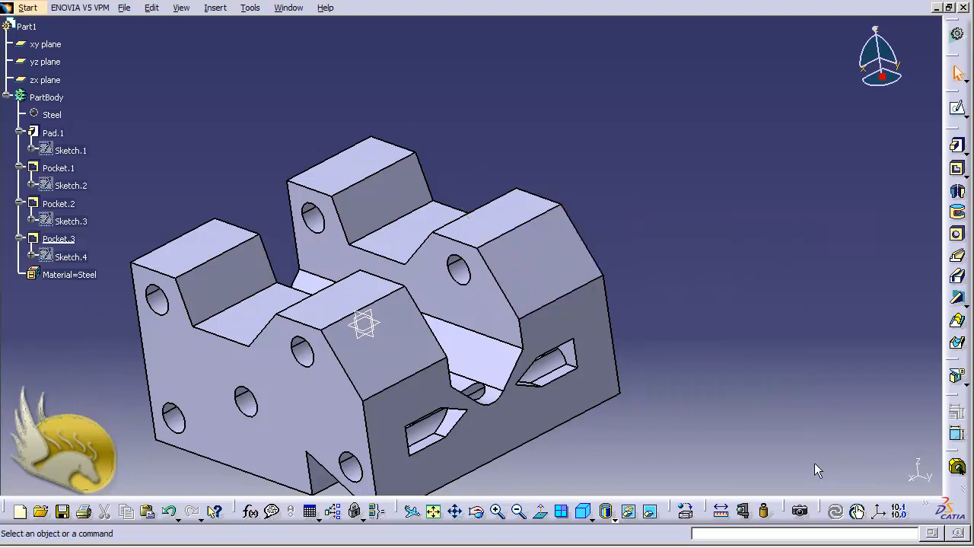
Measure the inertia of PartBody and review its mass, density, area and volume
left_click(767, 513)
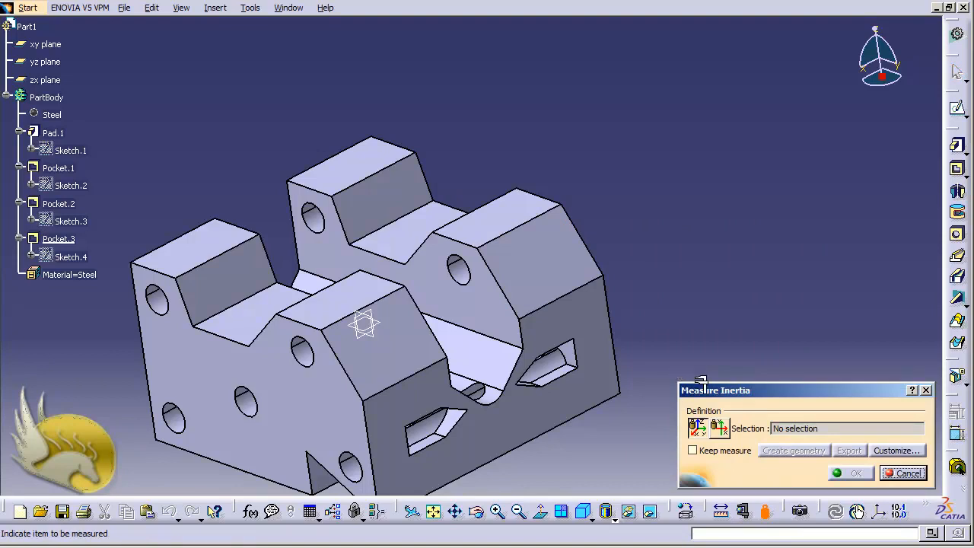
left_click(45, 97)
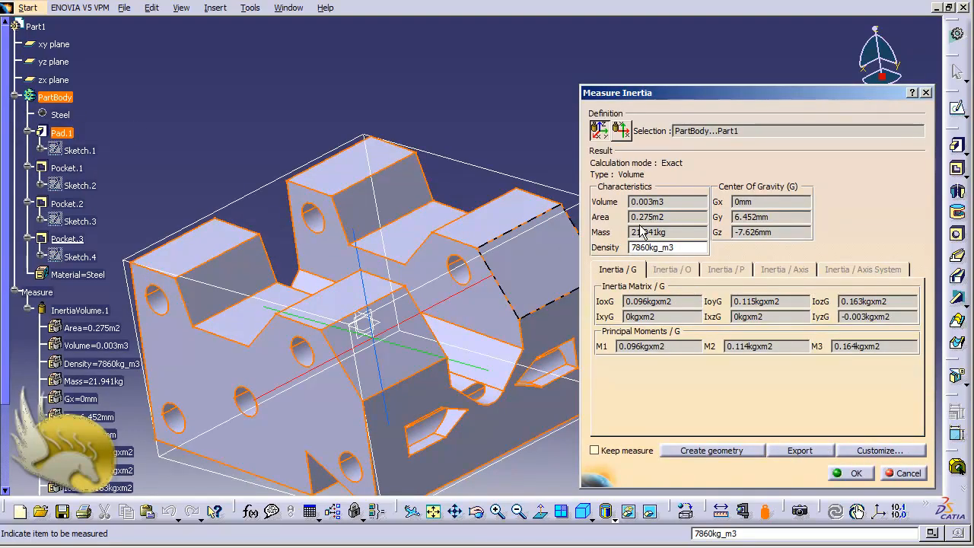
left_click_drag(676, 230, 629, 242)
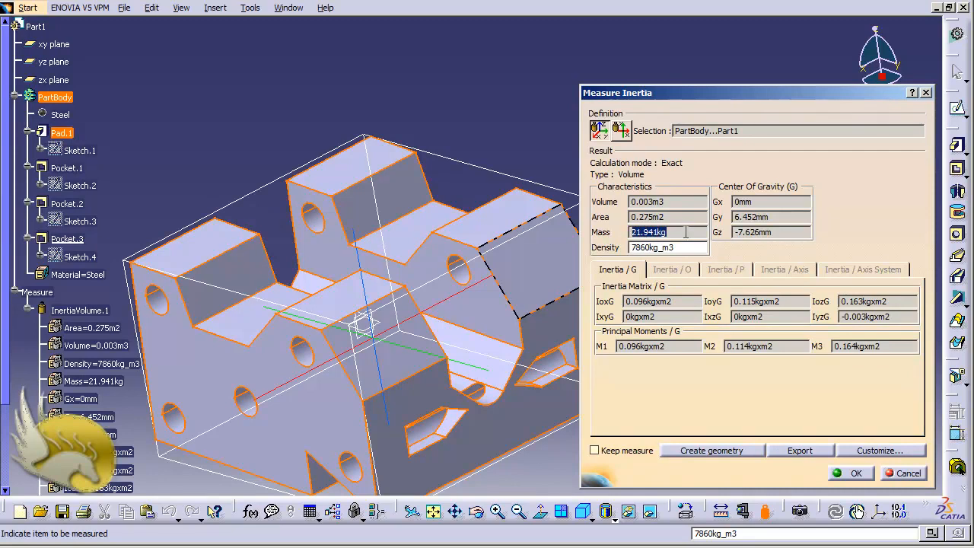
left_click(687, 249)
left_click_drag(687, 250, 627, 249)
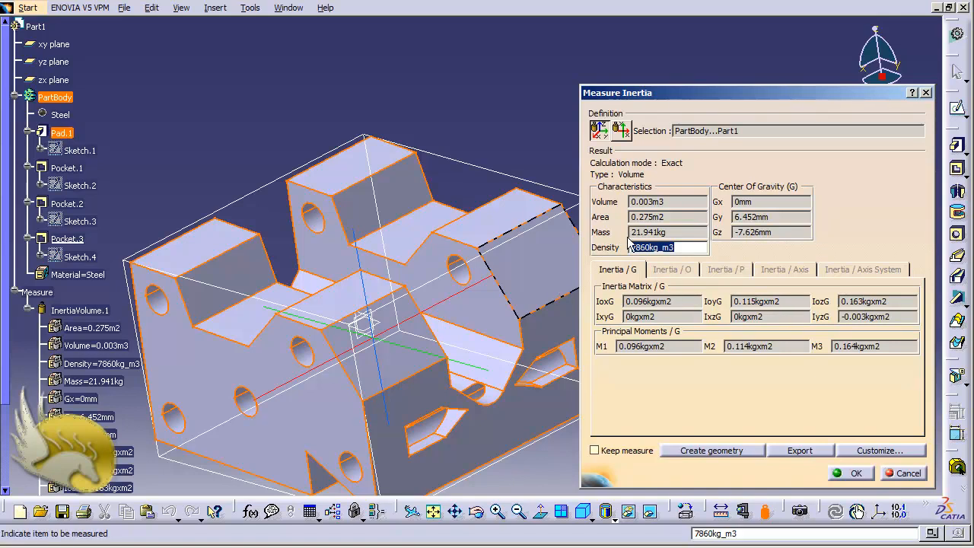
left_click_drag(678, 233, 630, 232)
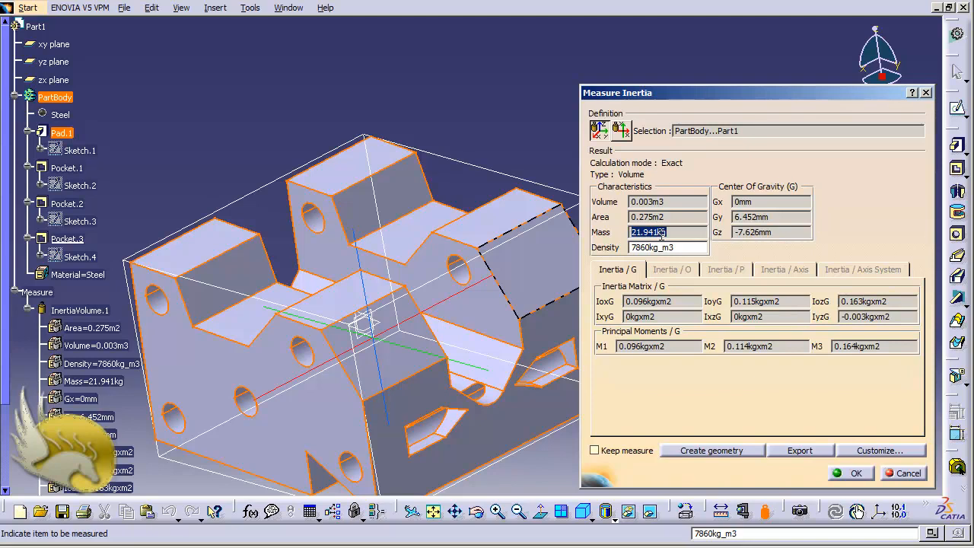
left_click_drag(668, 218, 629, 218)
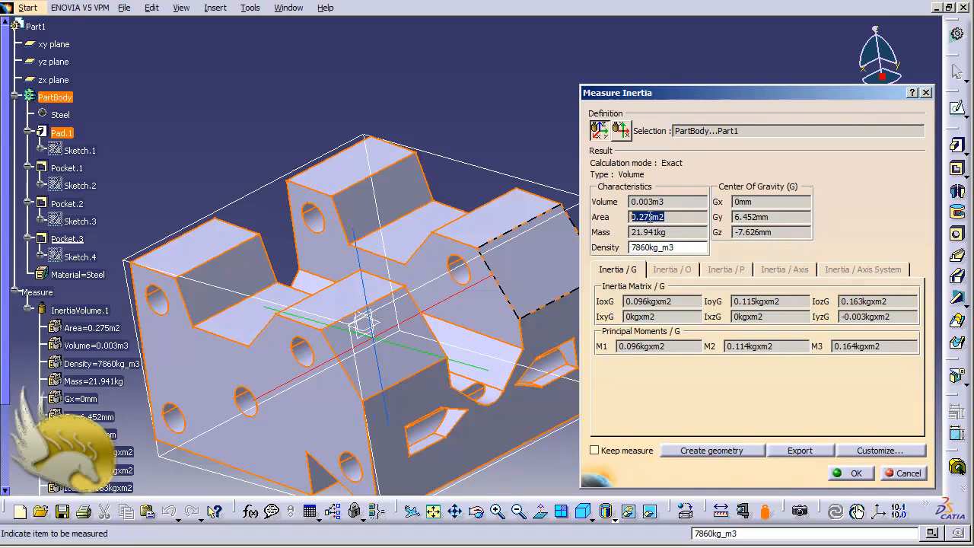
left_click_drag(667, 203, 628, 204)
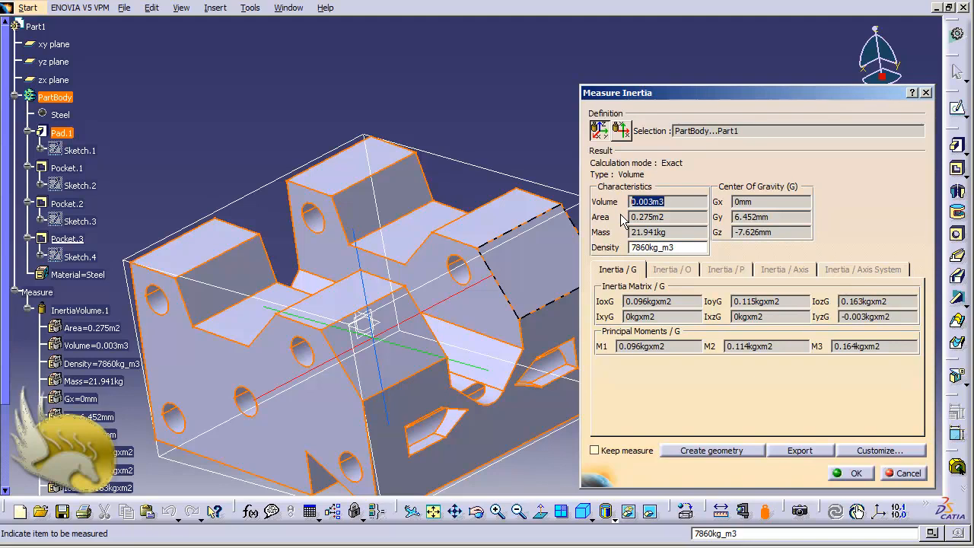
left_click(659, 247)
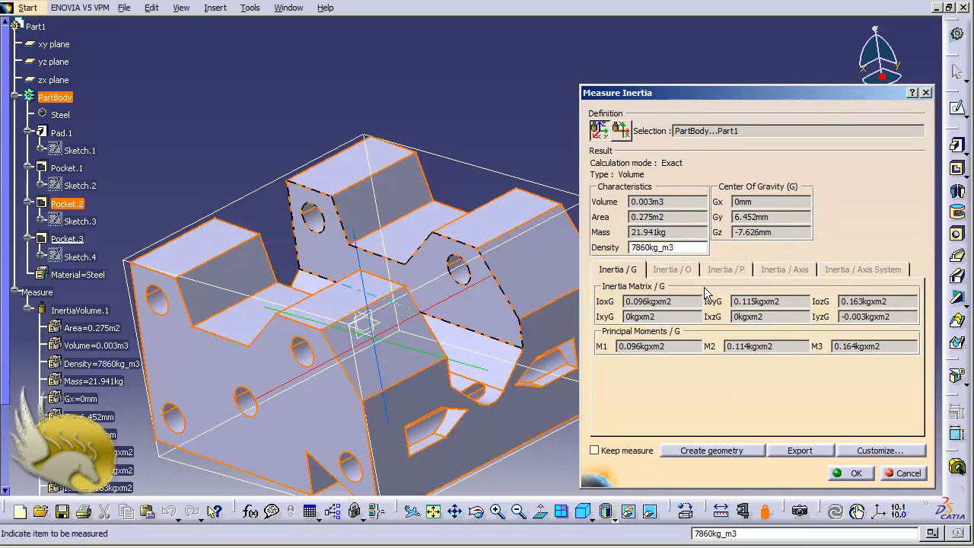
left_click(899, 473)
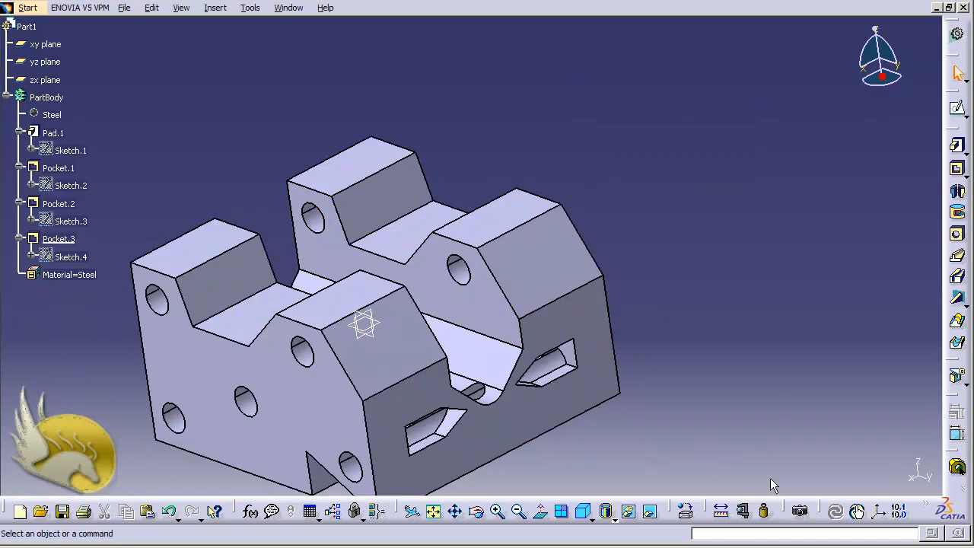
Measure the inertia of the far block's sloped face and review its surfacic mass, mass and area
left_click(764, 510)
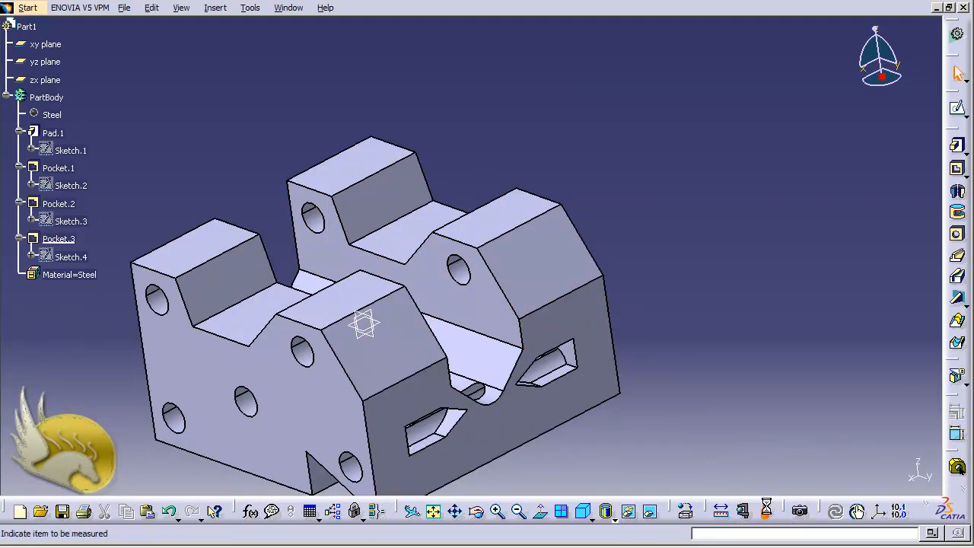
left_click(529, 257)
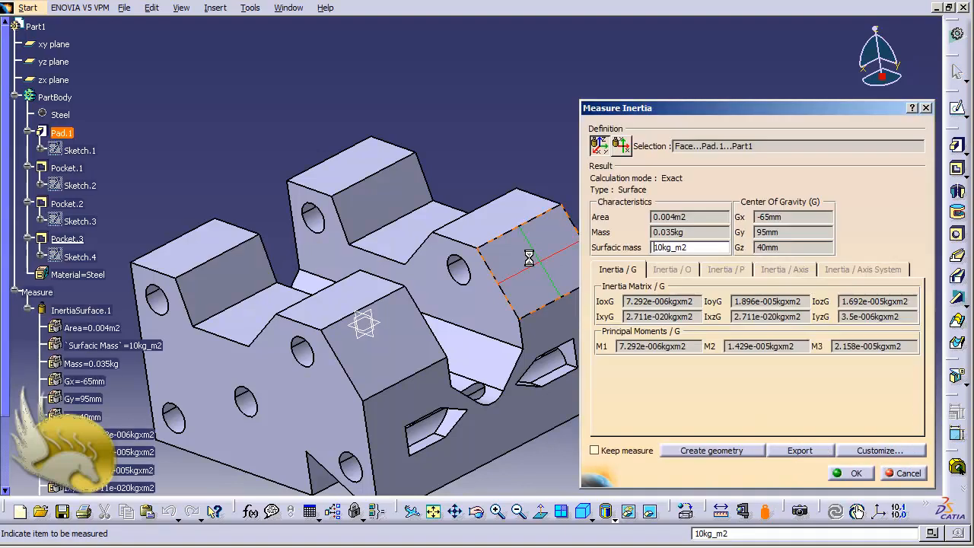
left_click_drag(688, 248, 633, 233)
left_click(688, 237)
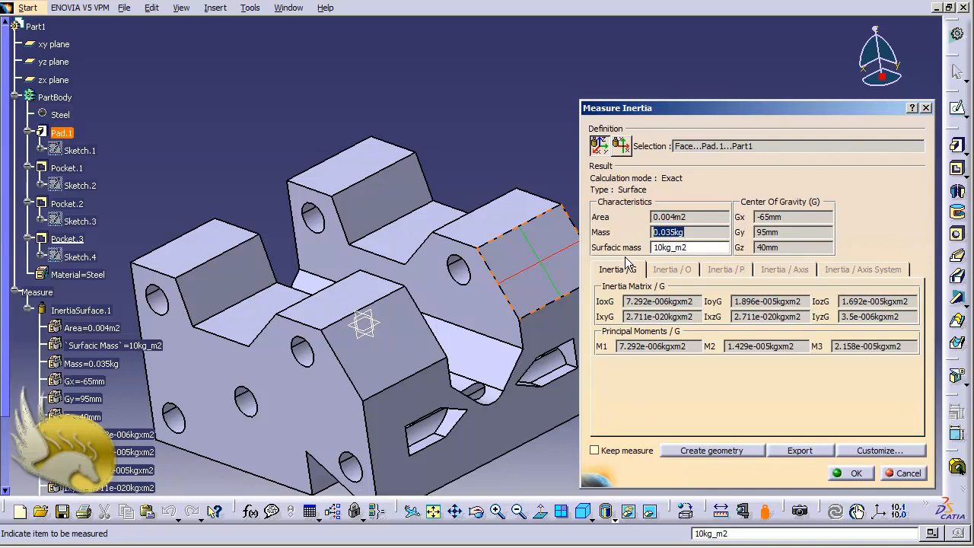
left_click_drag(693, 216, 644, 218)
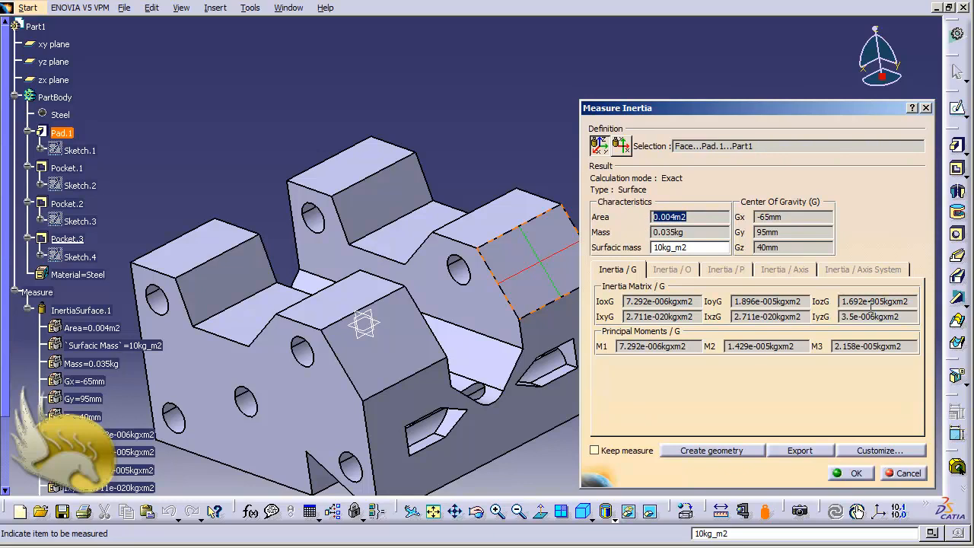
left_click(906, 473)
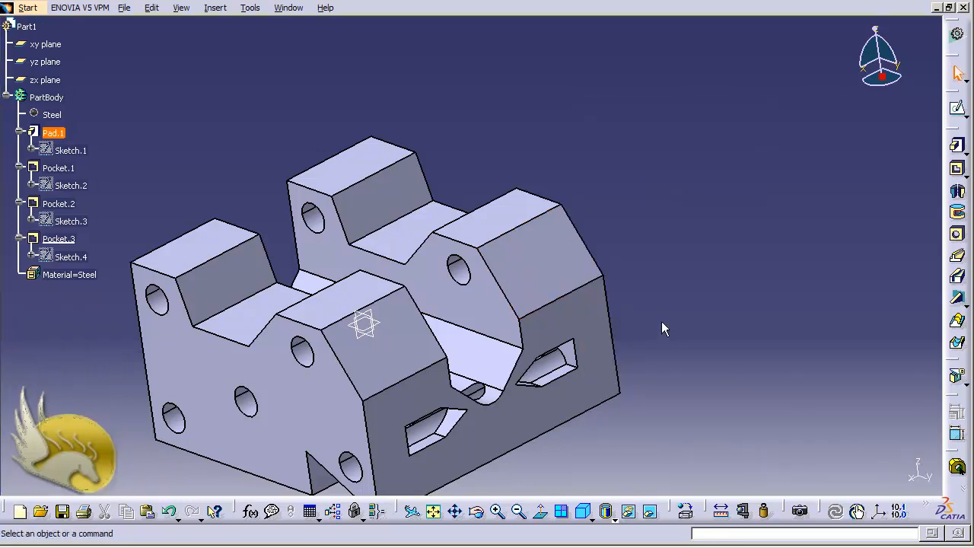